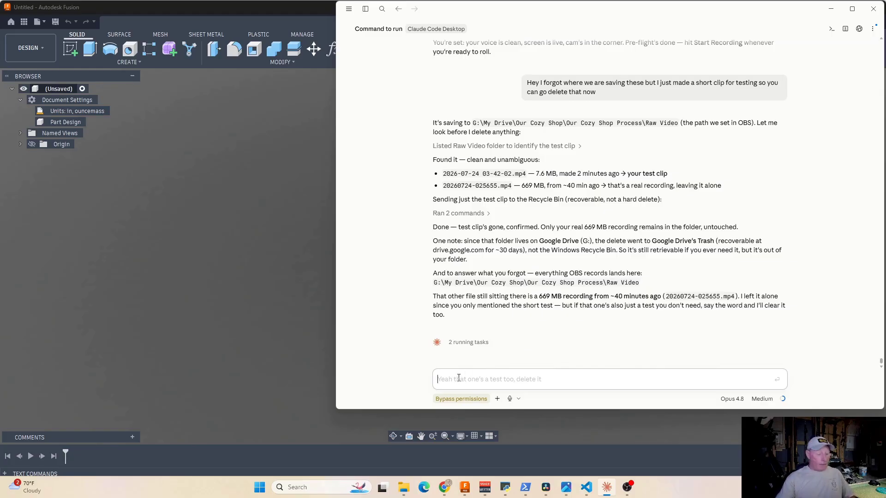
Ask Claude "Hey can you make this table" followed by the path of miscool-outdoor-benches-oth10y2623-64_600.avif from the Project Pictures folder, and send it
type("mig")
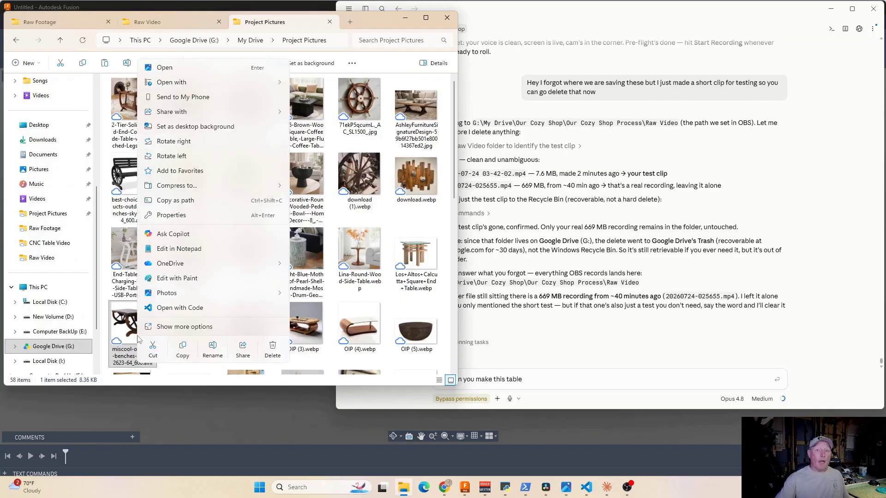
left_click(170, 201)
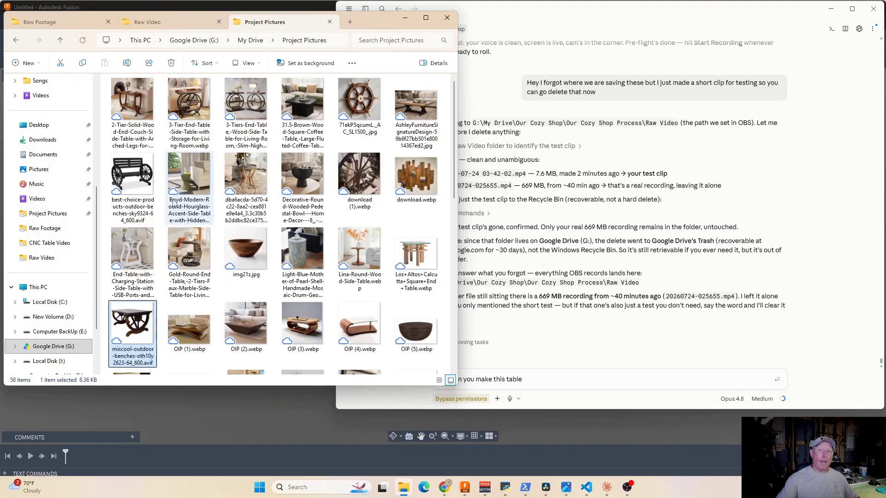
left_click(407, 19)
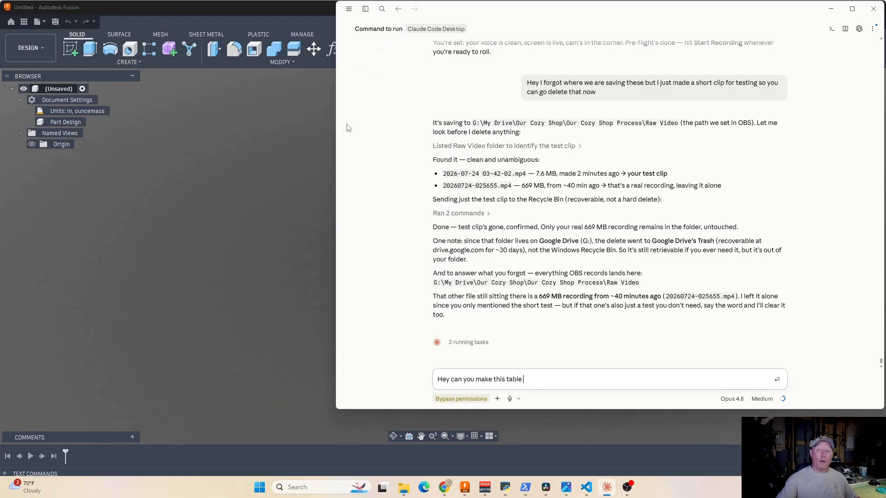
left_click(541, 387)
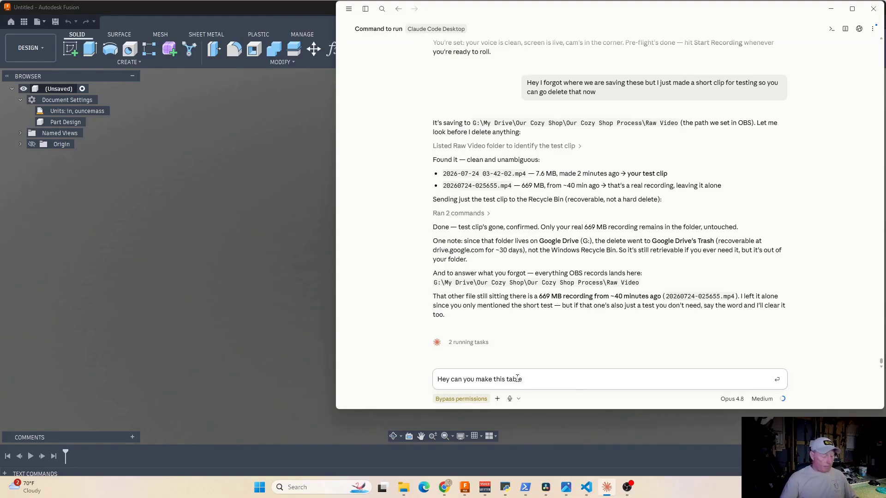
key("ctrl+v")
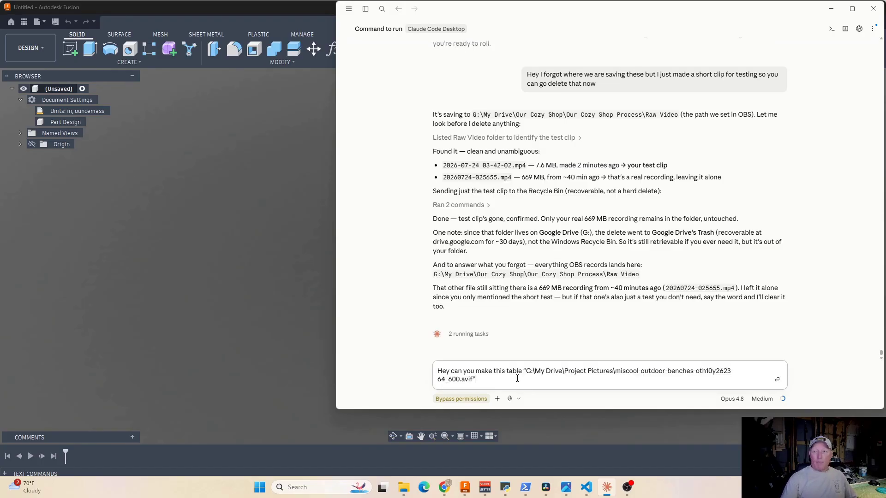
key("Return")
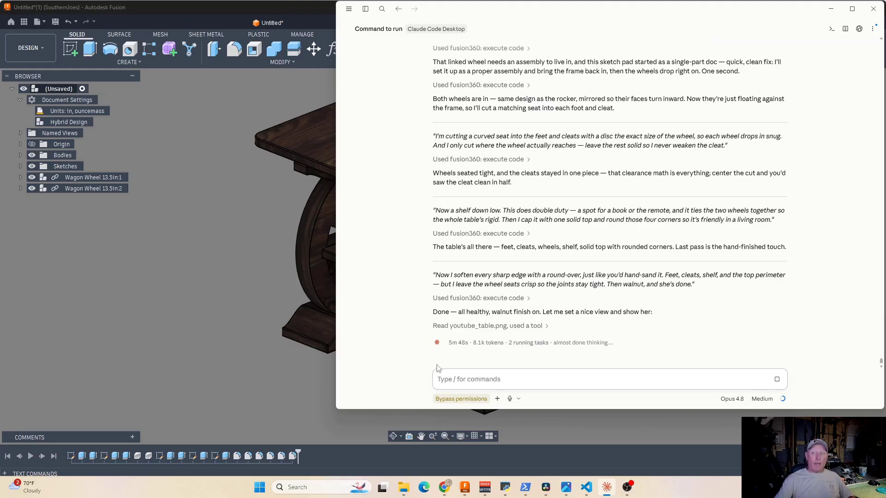
Compare the generated wagon wheel table in Fusion with the reference picture miscool-outdoor-benches-oth10y2623-64_600.avif
left_click(241, 349)
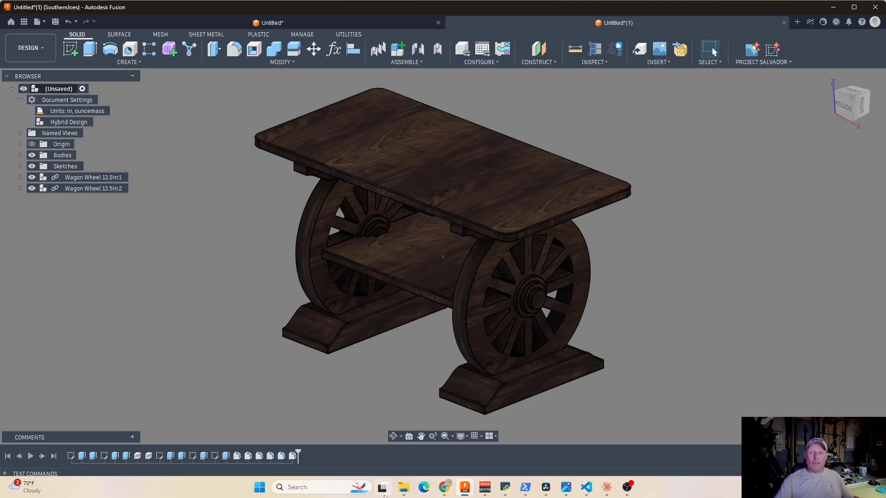
left_click(403, 489)
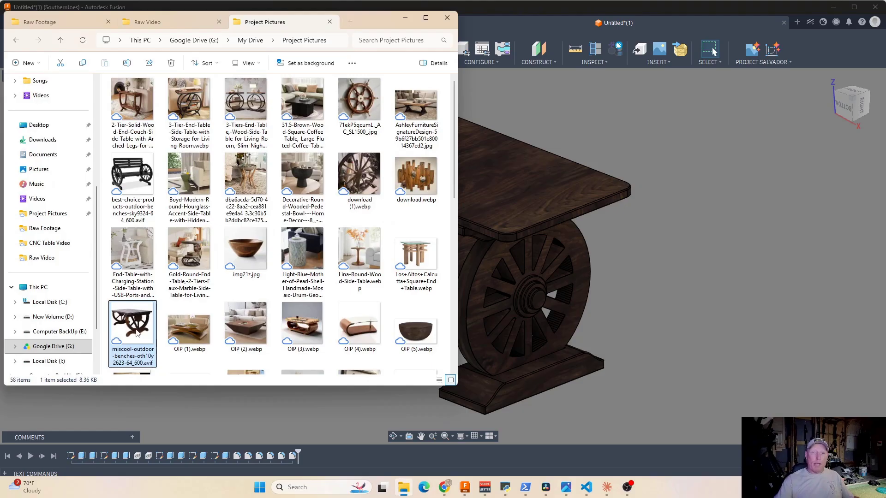
double_click(136, 333)
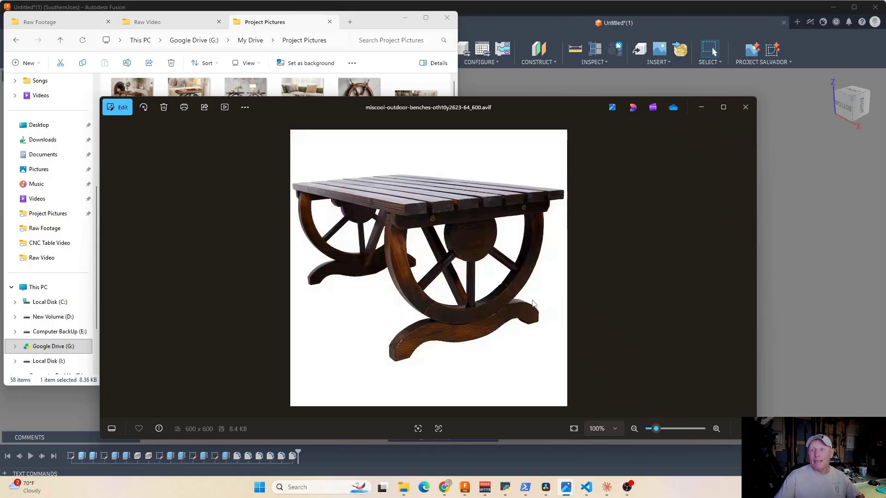
left_click(701, 107)
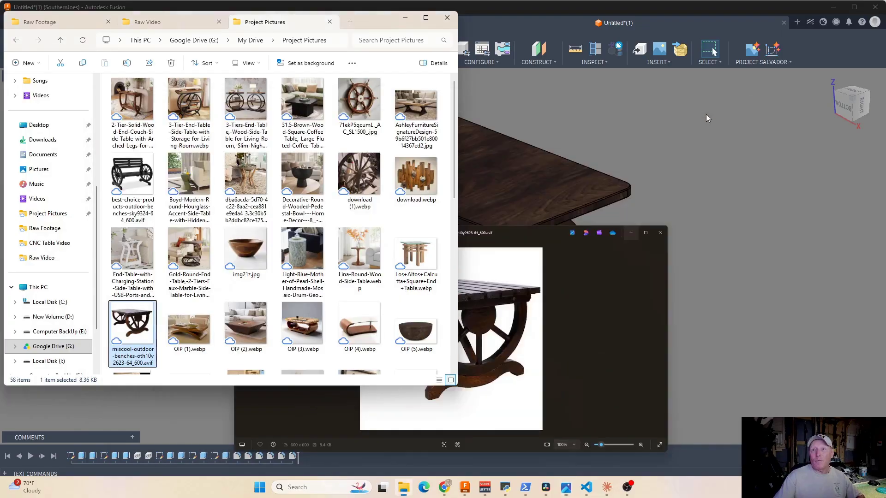
left_click(405, 17)
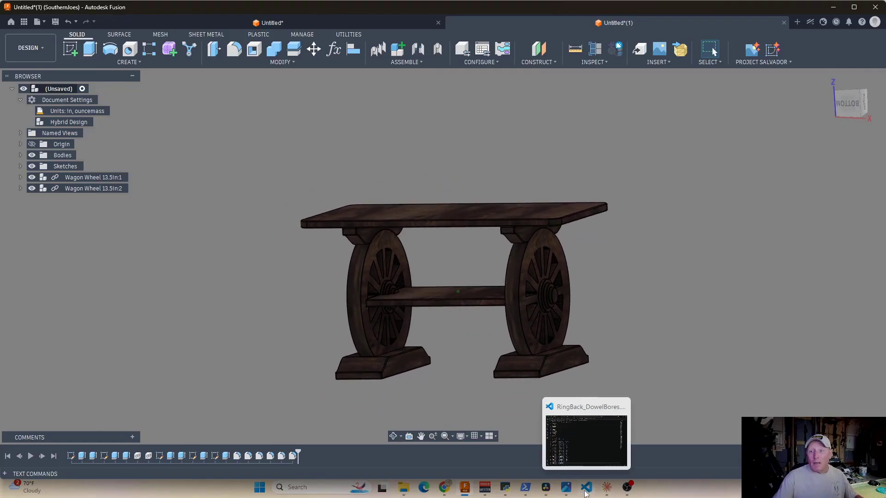
mouse_move(571, 494)
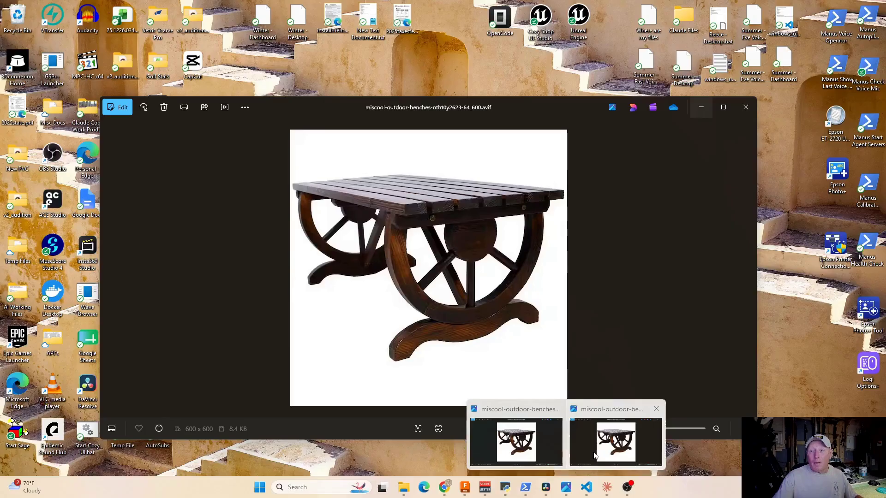
left_click(616, 441)
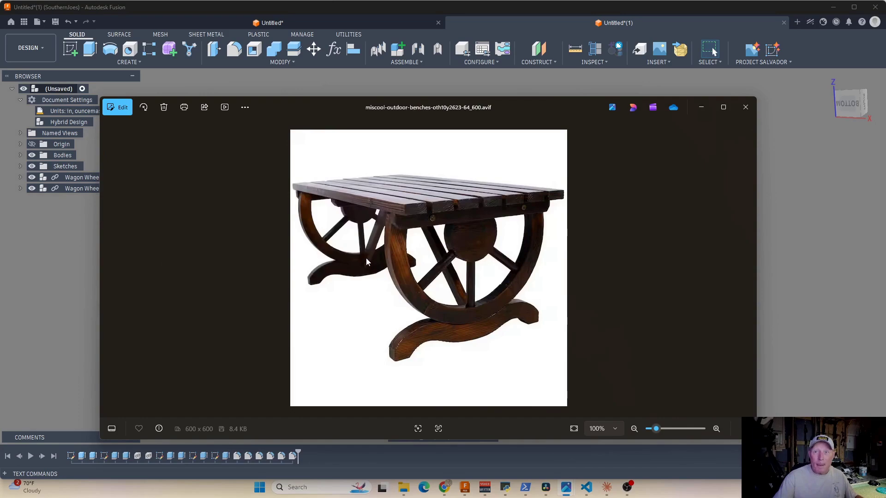
left_click(701, 107)
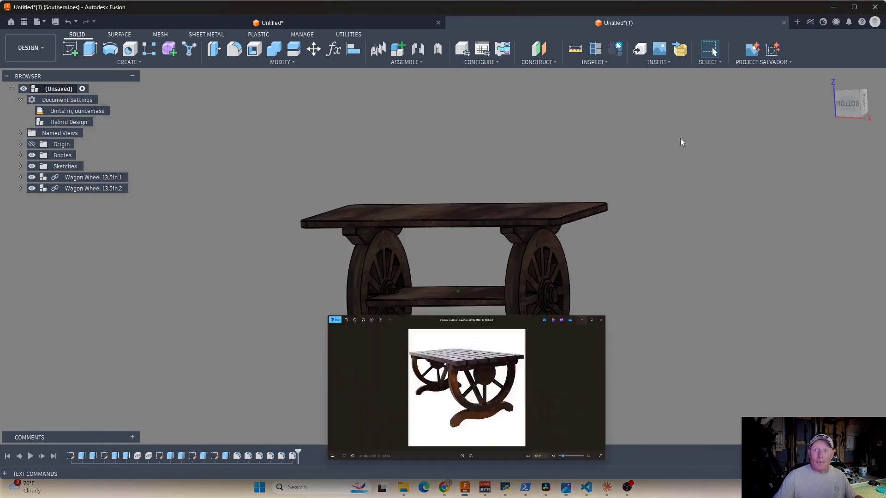
Examine the modelled table's feet, wheels, lower shelf and solid top up close and from the side
scroll(389, 350, "up", 5)
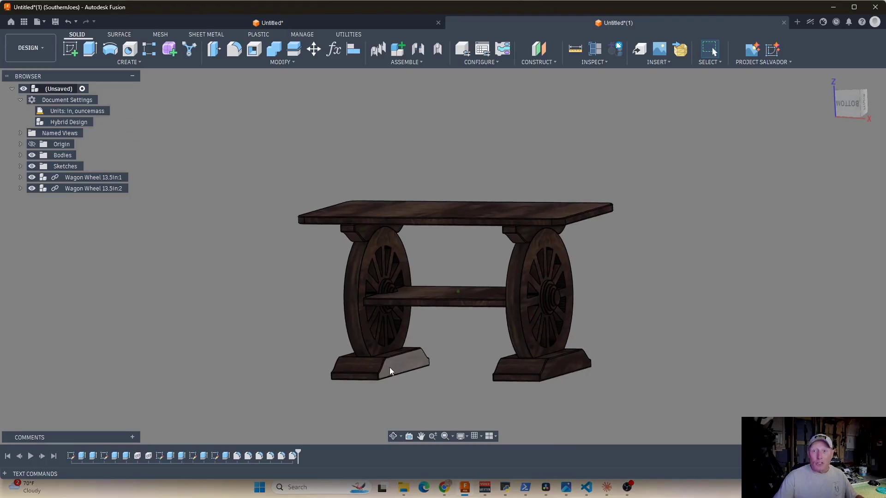
scroll(413, 351, "up", 4)
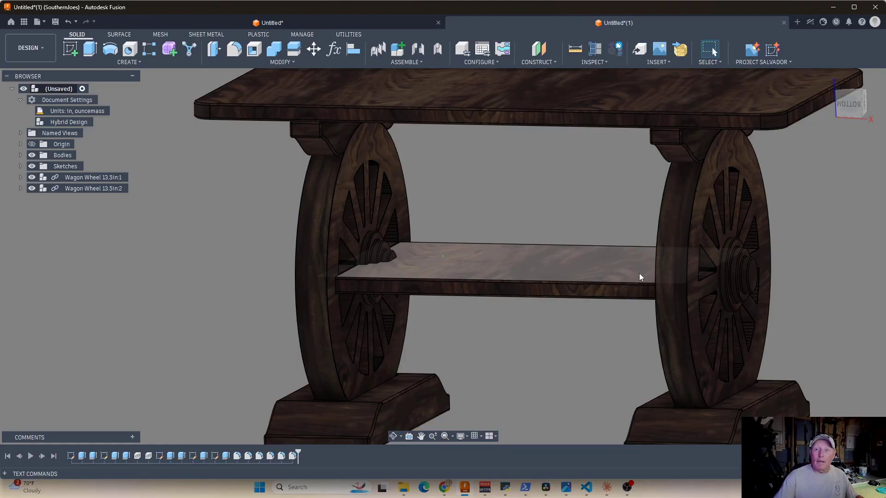
scroll(639, 276, "down", 5)
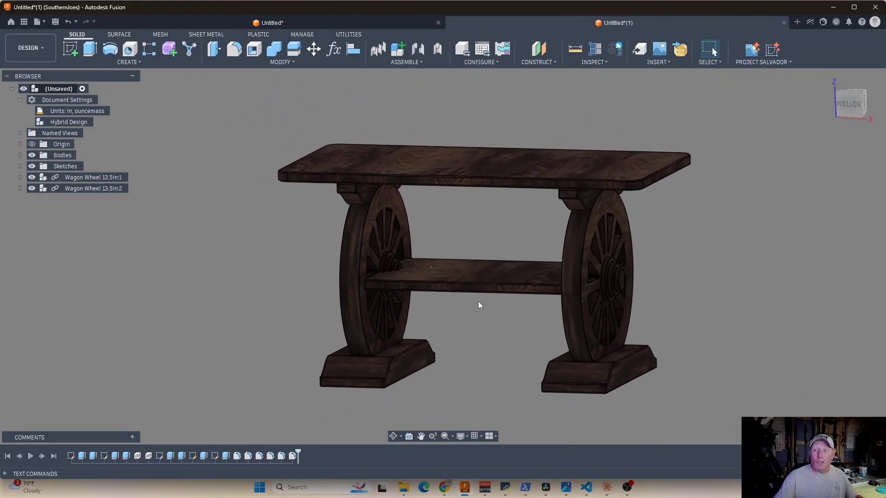
mouse_move(478, 302)
middle_mouse_down("shift")
mouse_move(500, 294)
mouse_move(492, 296)
middle_mouse_up("shift")
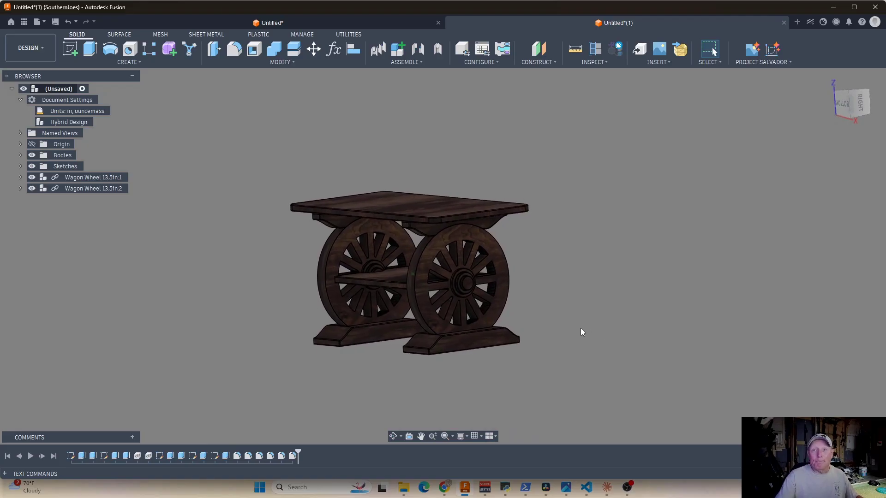
Send Claude the request "Hey instead of a solid tabletop the client want the slats as a top"
left_click(606, 488)
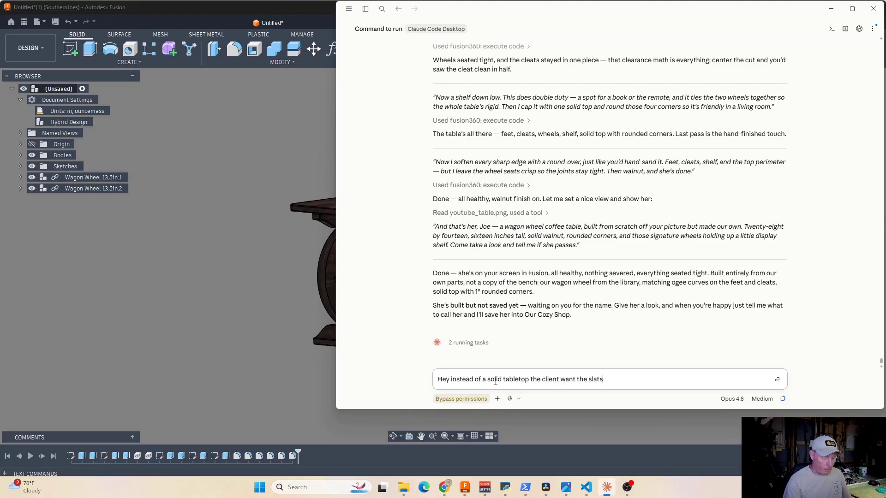
type("as a top")
key("Return")
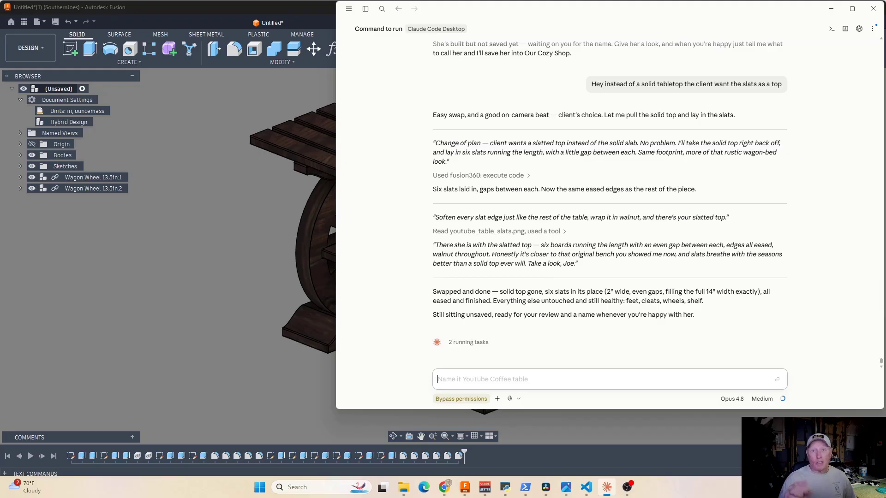
In Fusion, set a three-quarter view of the slatted table as the home view with Fixed Distance
left_click(226, 282)
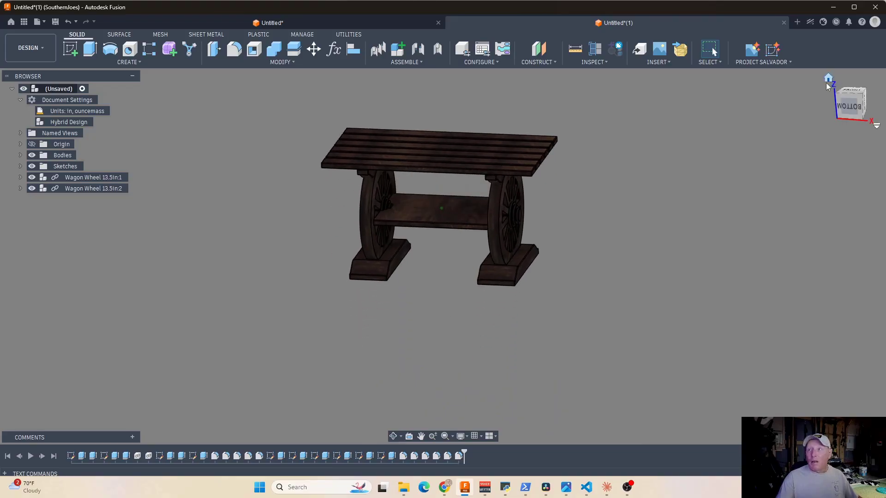
left_click(828, 77)
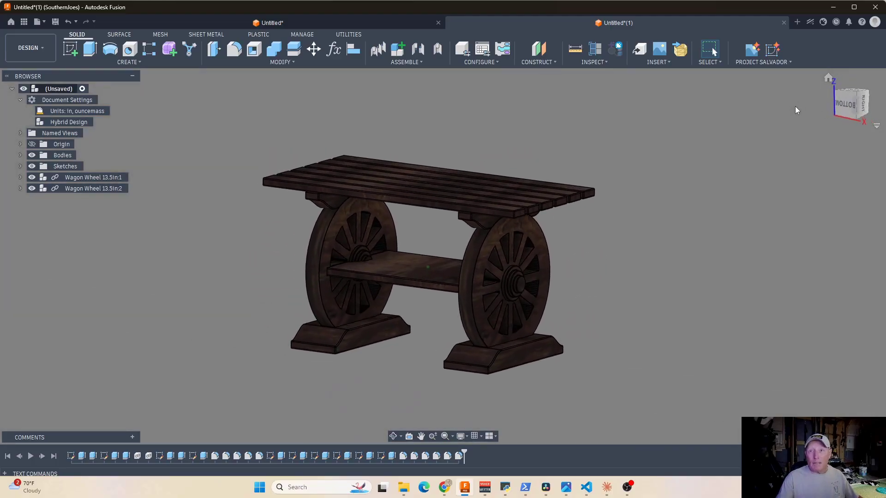
right_click(828, 82)
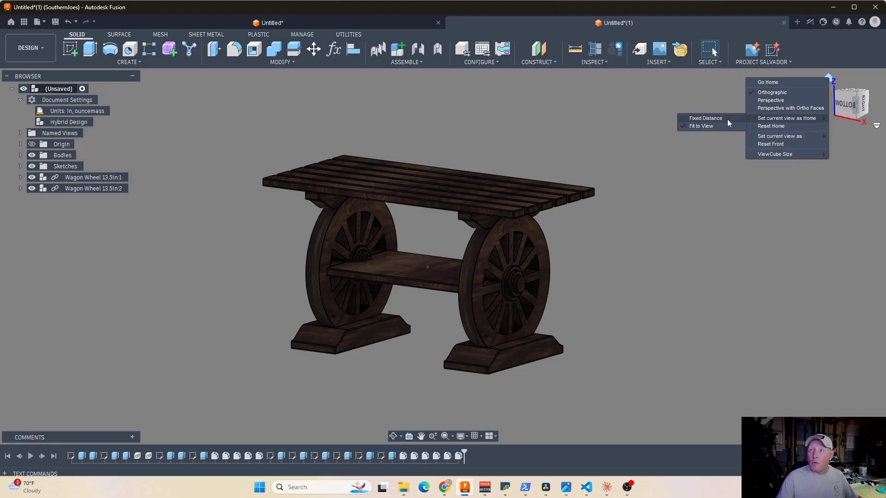
left_click(727, 119)
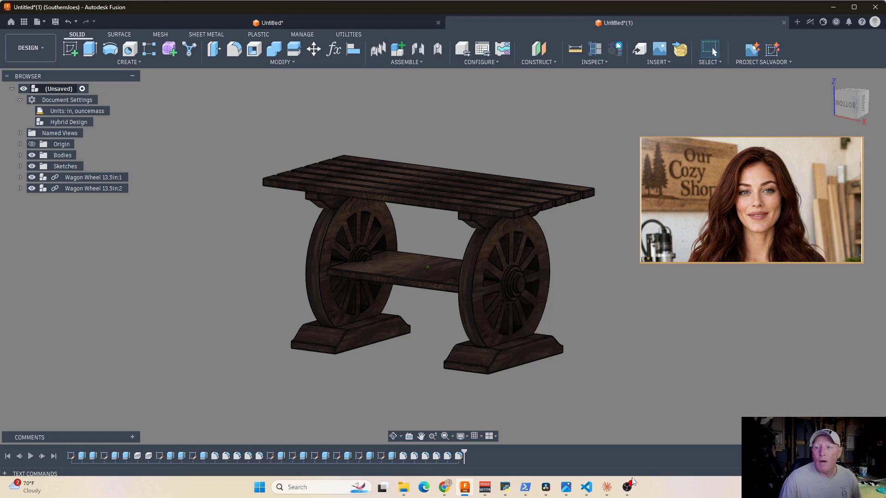
Send Claude the message that the client said the top was perfect but wants a Vcarve Inlay of horses running on the bottom shelf
left_click(607, 493)
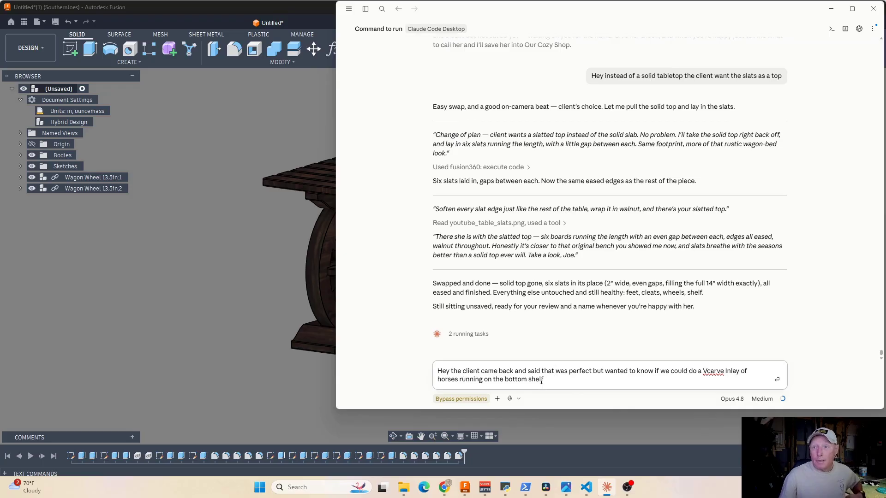
key("BackSpace")
key("BackSpace")
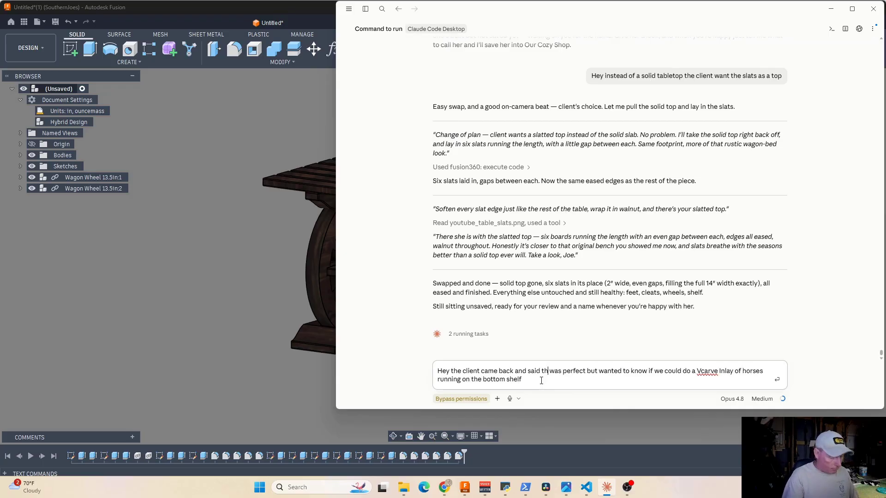
type("e top")
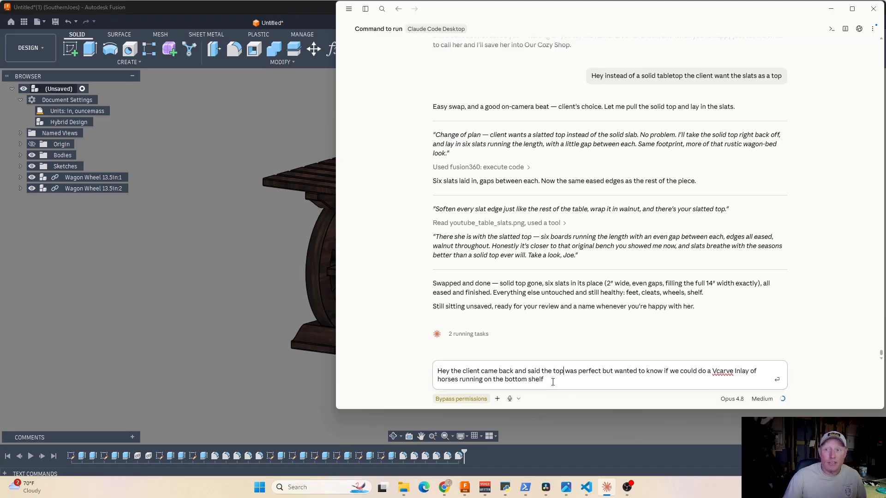
key("Return")
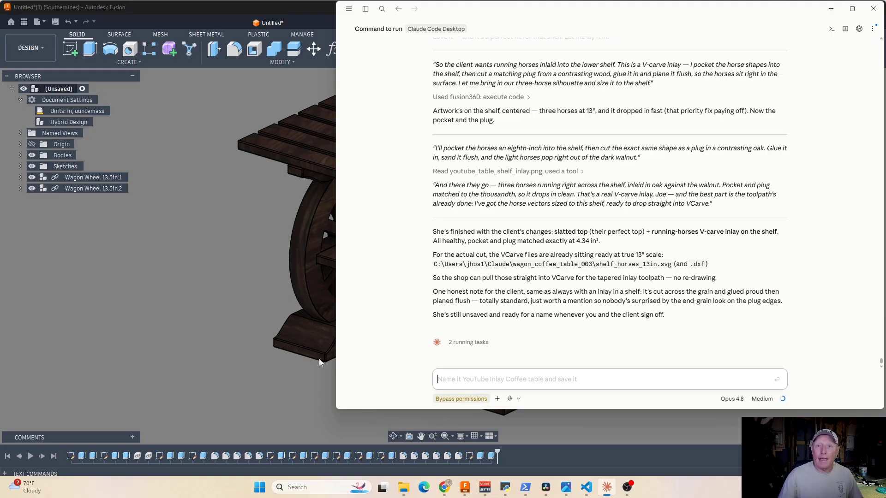
In Fusion, make the raised front view showing the slatted top and the shelf's horse inlay the home view
left_click(229, 352)
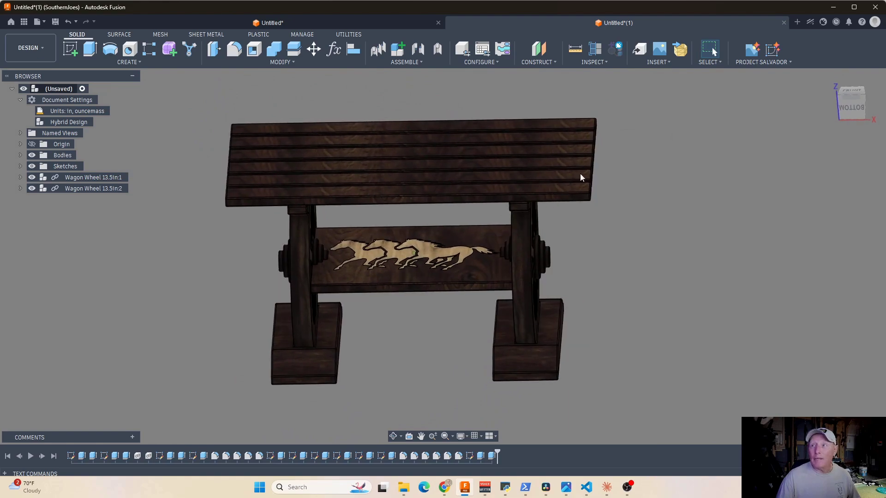
right_click(830, 77)
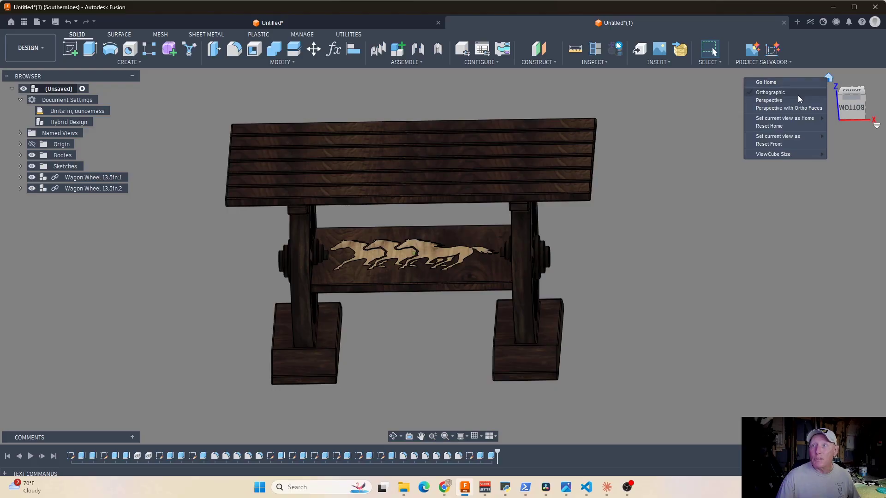
mouse_move(780, 119)
left_click(725, 123)
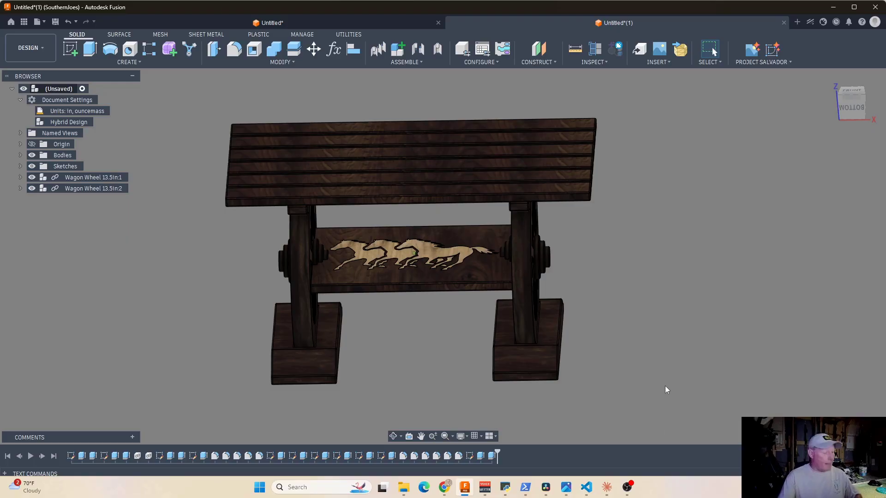
Hide the Bodies folder to isolate the two wagon wheels, and examine the selected wheel's face around the hub
middle_click_drag(666, 383, 658, 347, "shift")
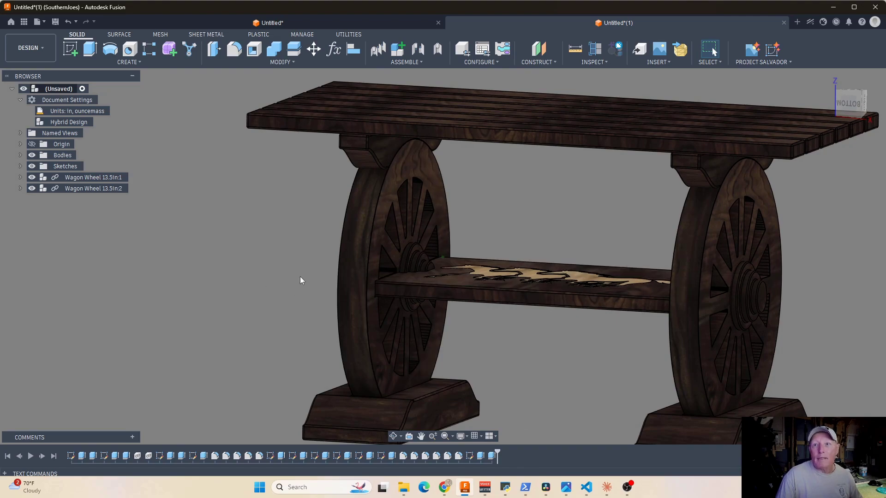
left_click(369, 279)
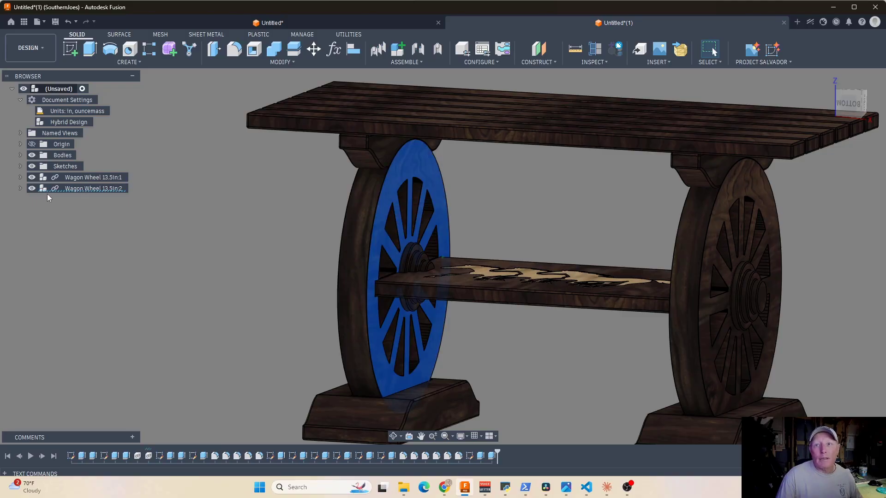
left_click(32, 155)
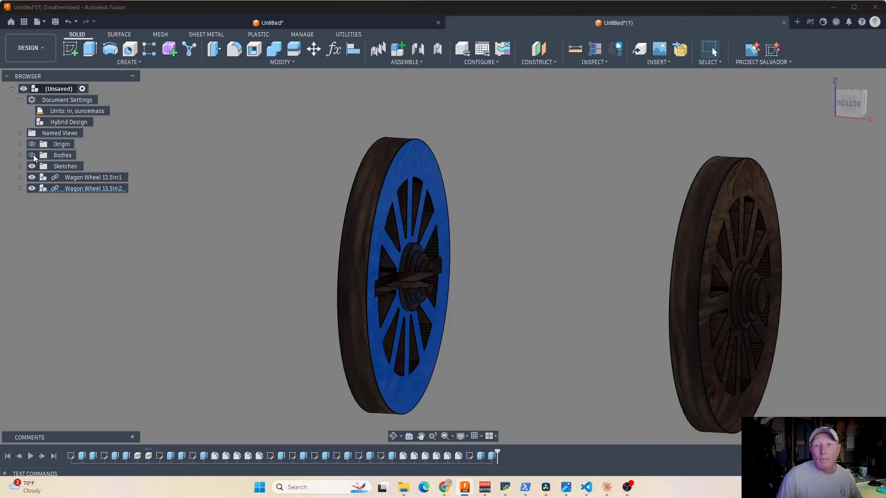
middle_click_drag(471, 336, 447, 247, "shift")
scroll(269, 281, "up", 2)
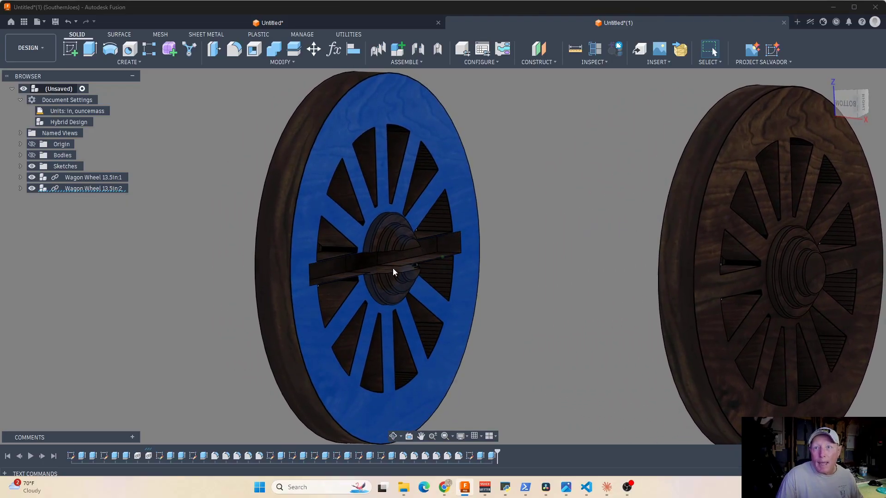
Examine both sides of the isolated wagon wheels and their crosspieces, and show the Bodies folder again
middle_click_drag(395, 271, 653, 337, "shift")
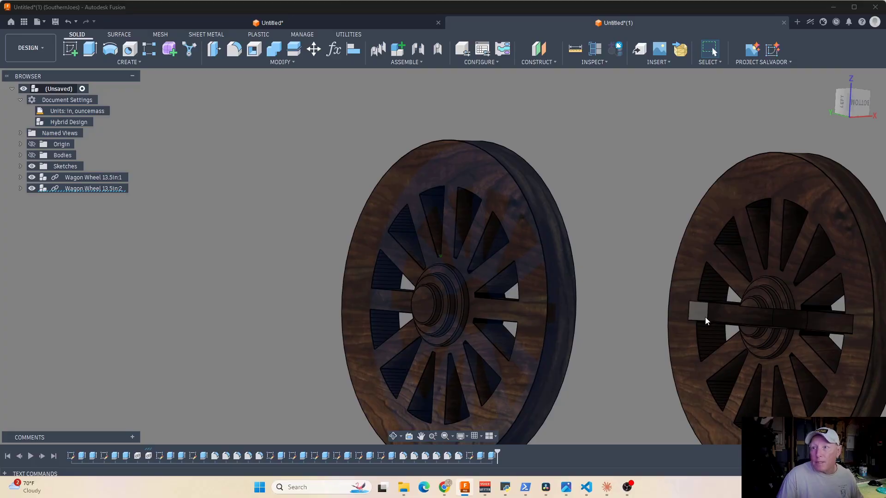
middle_click_drag(795, 329, 531, 327, "shift")
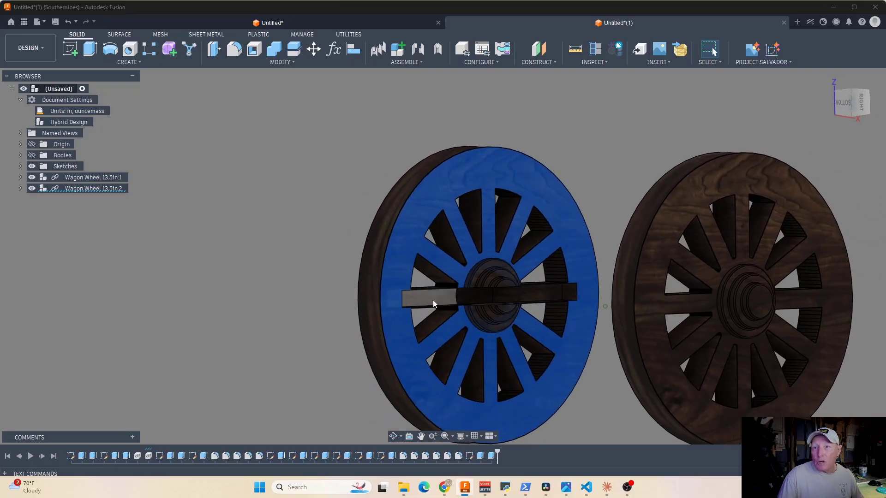
left_click(32, 155)
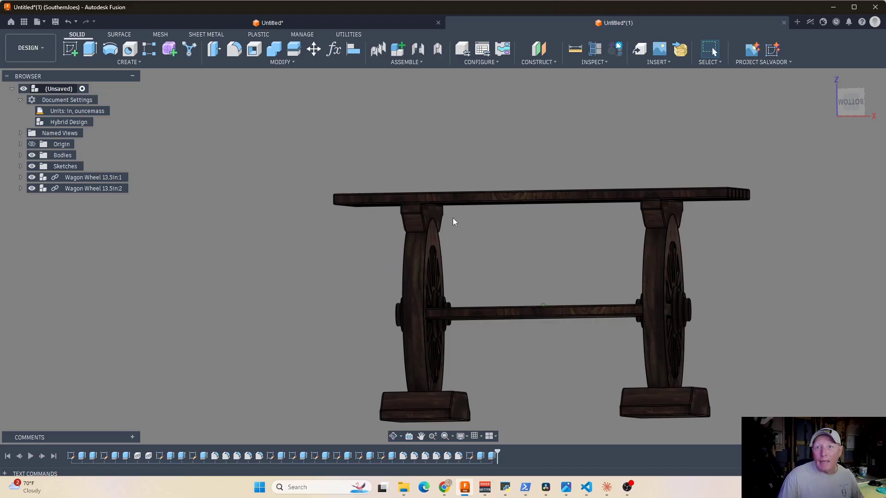
Inspect the slatted top's underside, its wheel supports and the table's end, and return to the home view
scroll(436, 212, "down", 1)
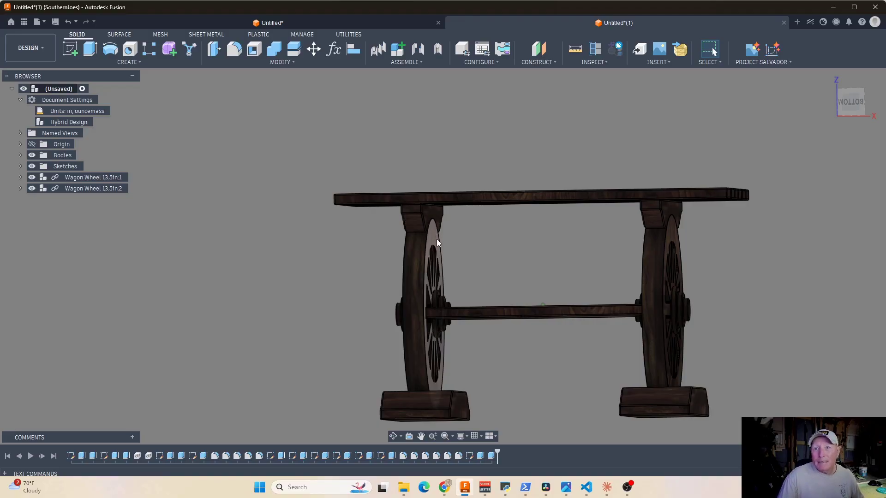
middle_click_drag(437, 243, 382, 260, "shift")
scroll(401, 260, "up", 3)
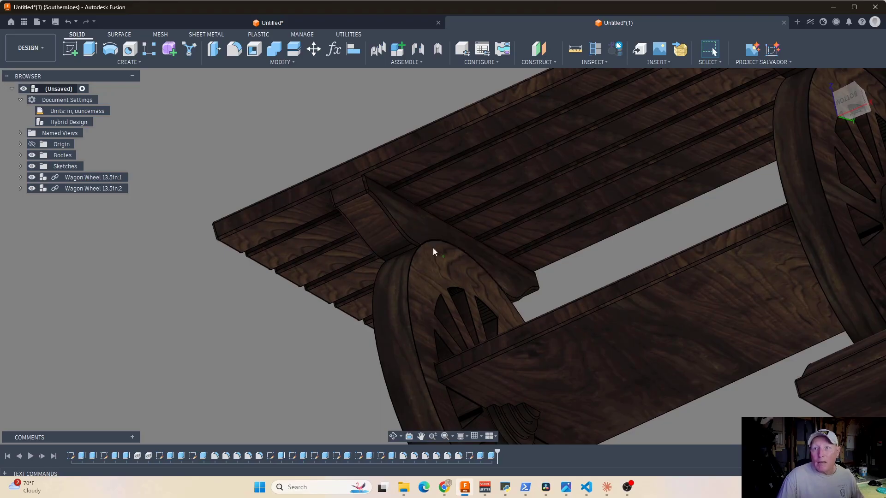
middle_click_drag(492, 254, 423, 237, "shift")
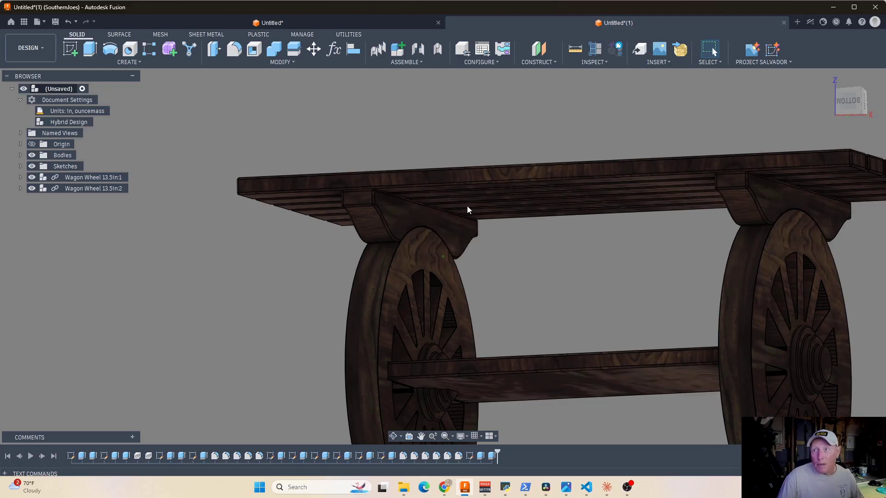
middle_click_drag(467, 205, 513, 285, "shift")
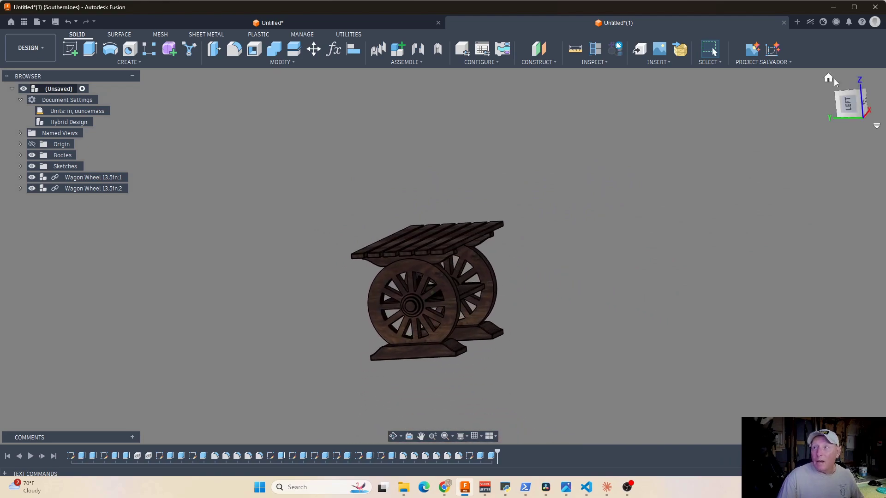
left_click(828, 79)
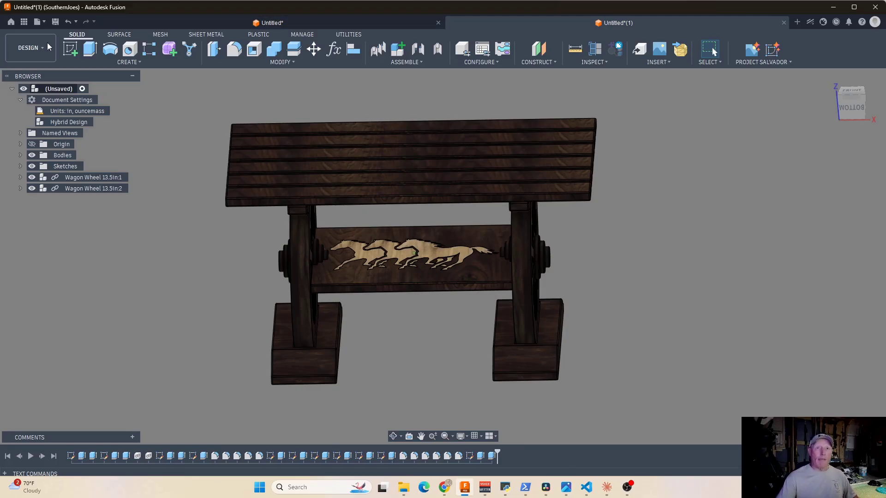
Save the design as "Table with Horses" in the Our Cozy Shop project
left_click(54, 22)
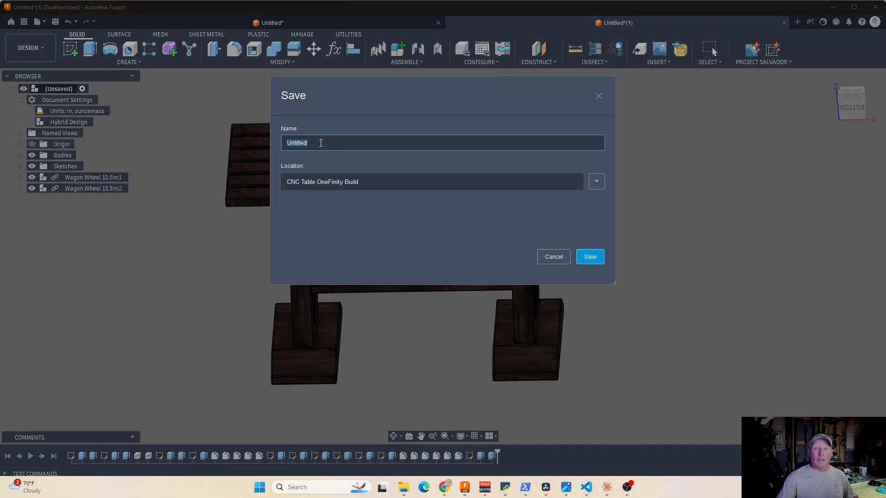
type("Table with Horses")
scroll(342, 286, "down", 5)
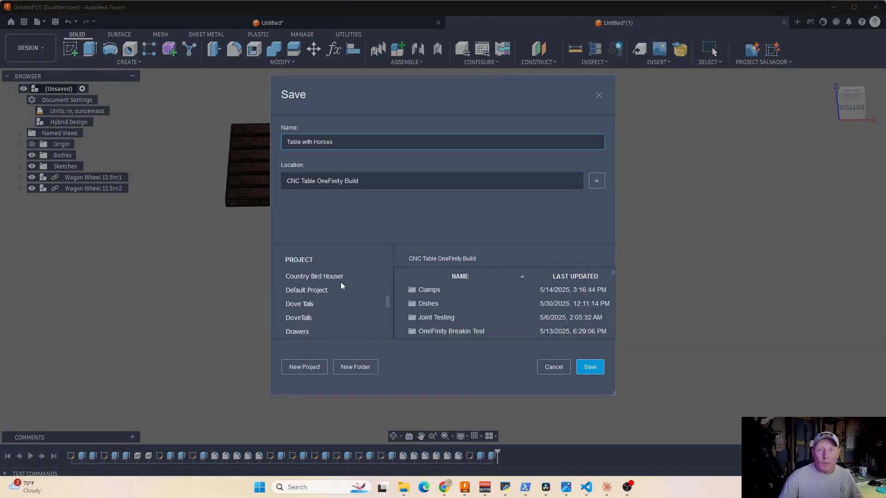
scroll(344, 286, "down", 5)
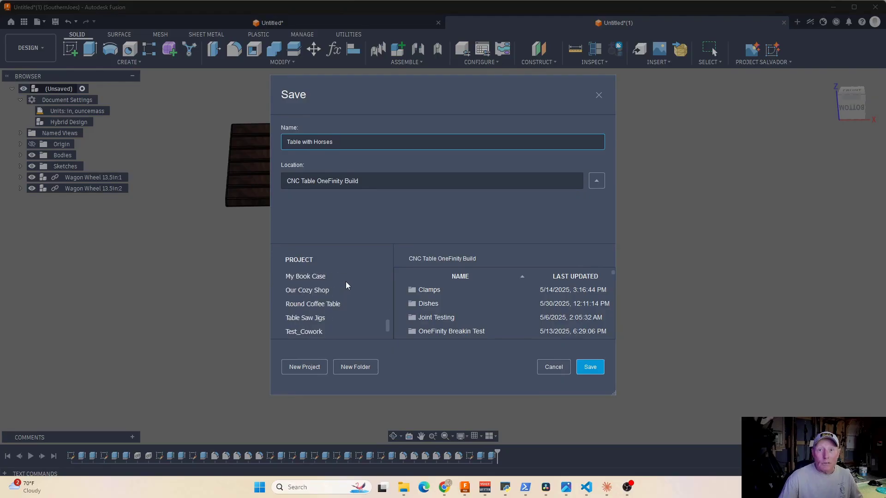
left_click(297, 292)
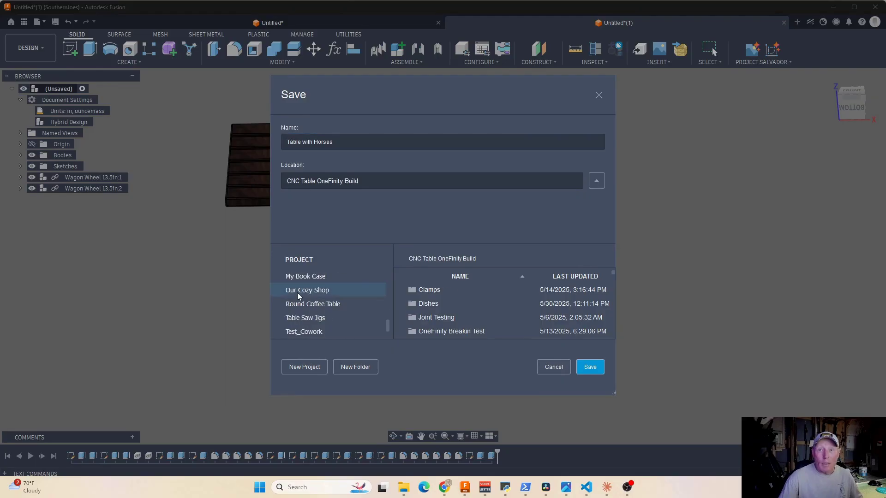
left_click(591, 366)
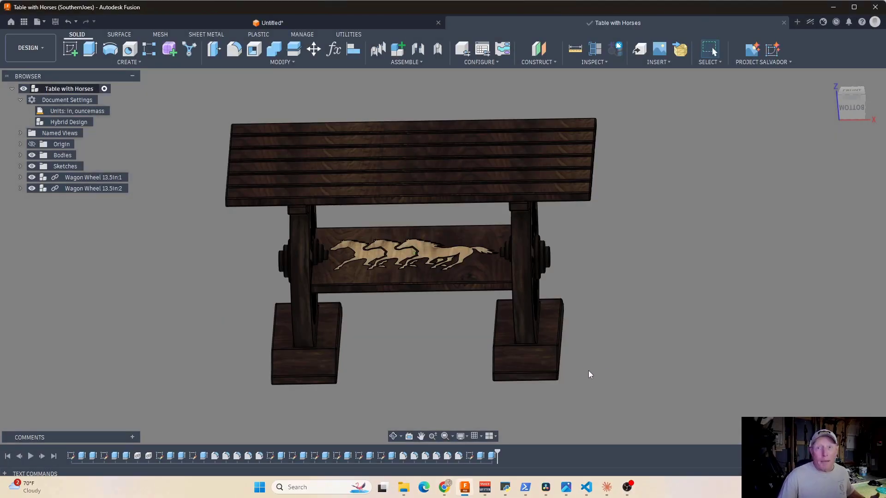
Review the saved table from a lower angle and restore the home view showing the horse inlay
middle_click_drag(589, 371, 538, 369, "shift")
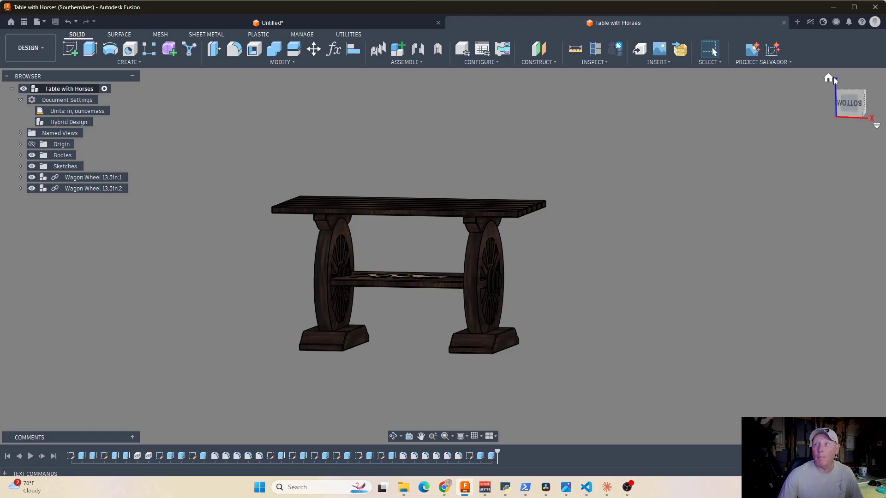
left_click(829, 78)
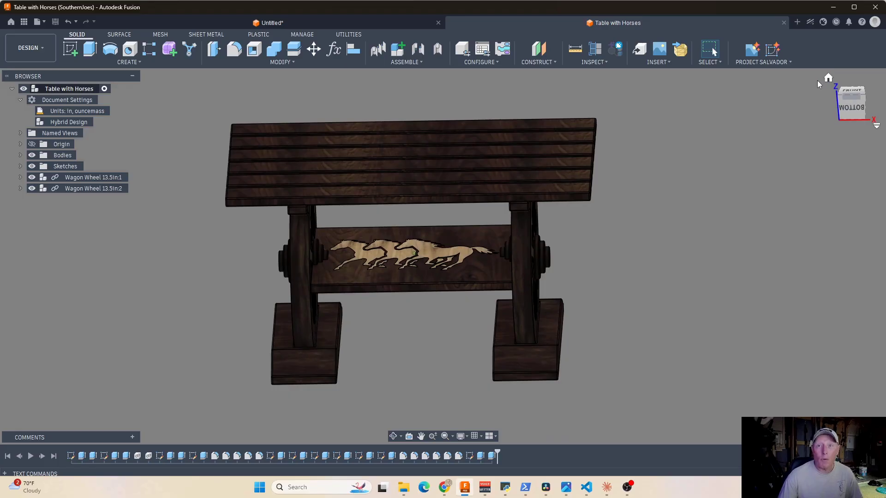